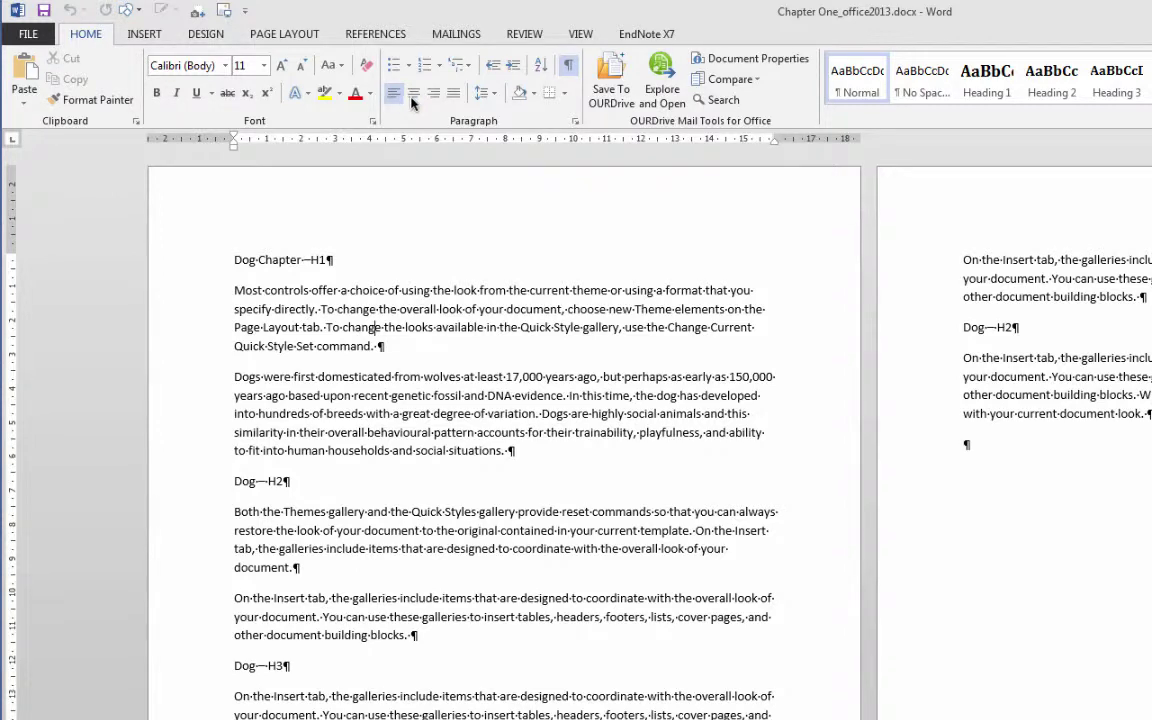
Check the indentation and spacing settings of the first body paragraph.
click(576, 122)
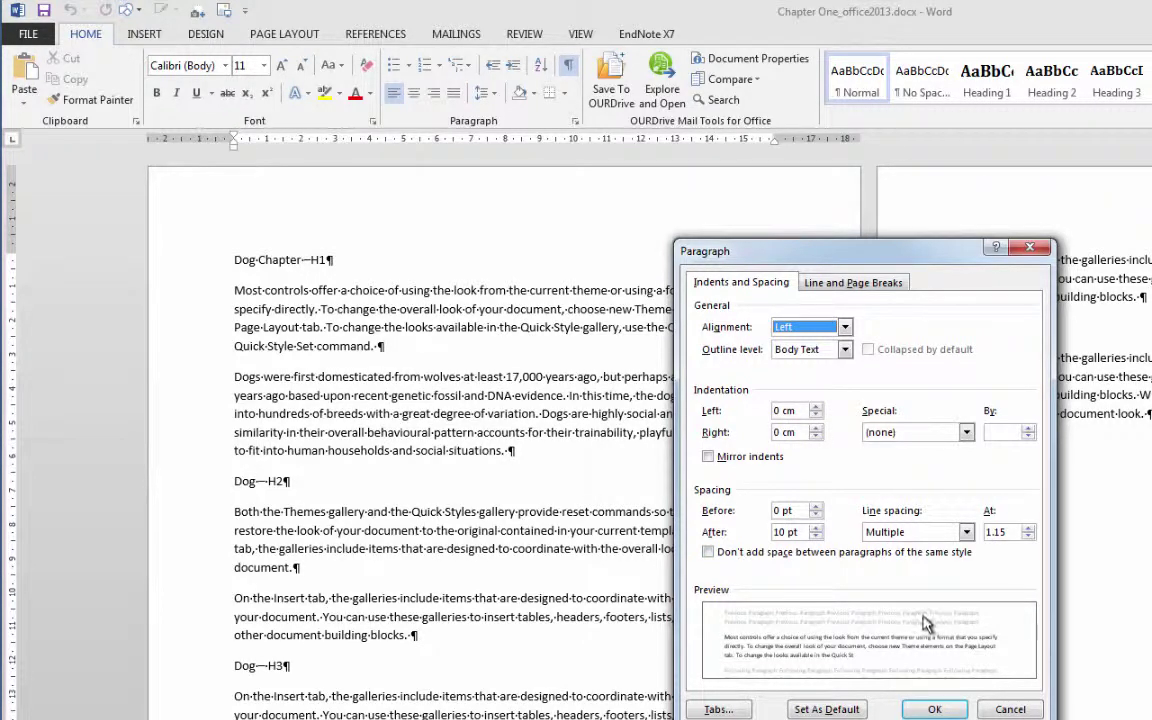
key(Escape)
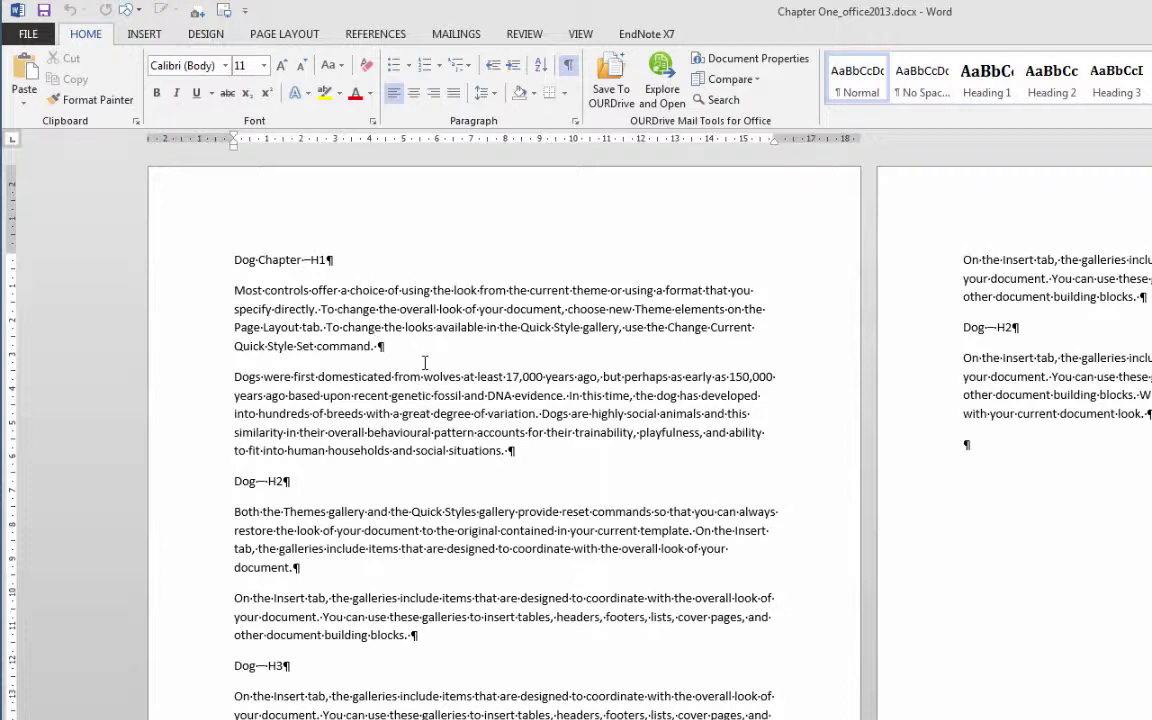
Format the first body paragraph under the chapter heading in Times New Roman with 1.5 line spacing.
double_click(205, 290)
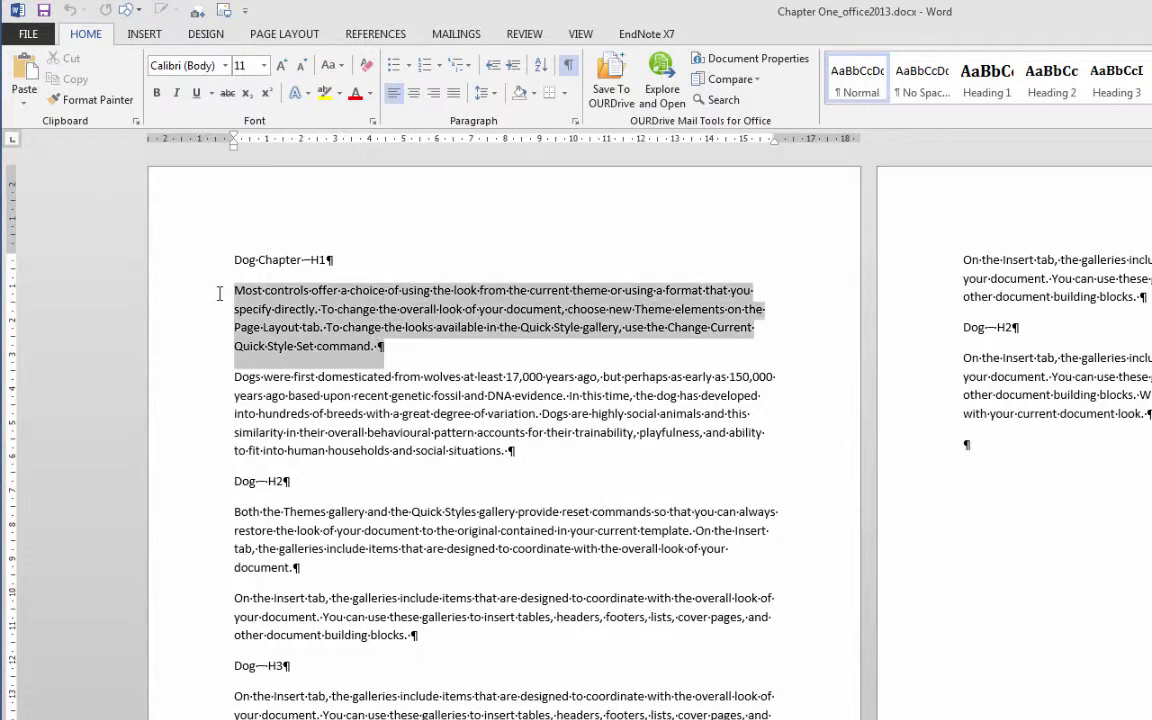
click(225, 65)
click(201, 176)
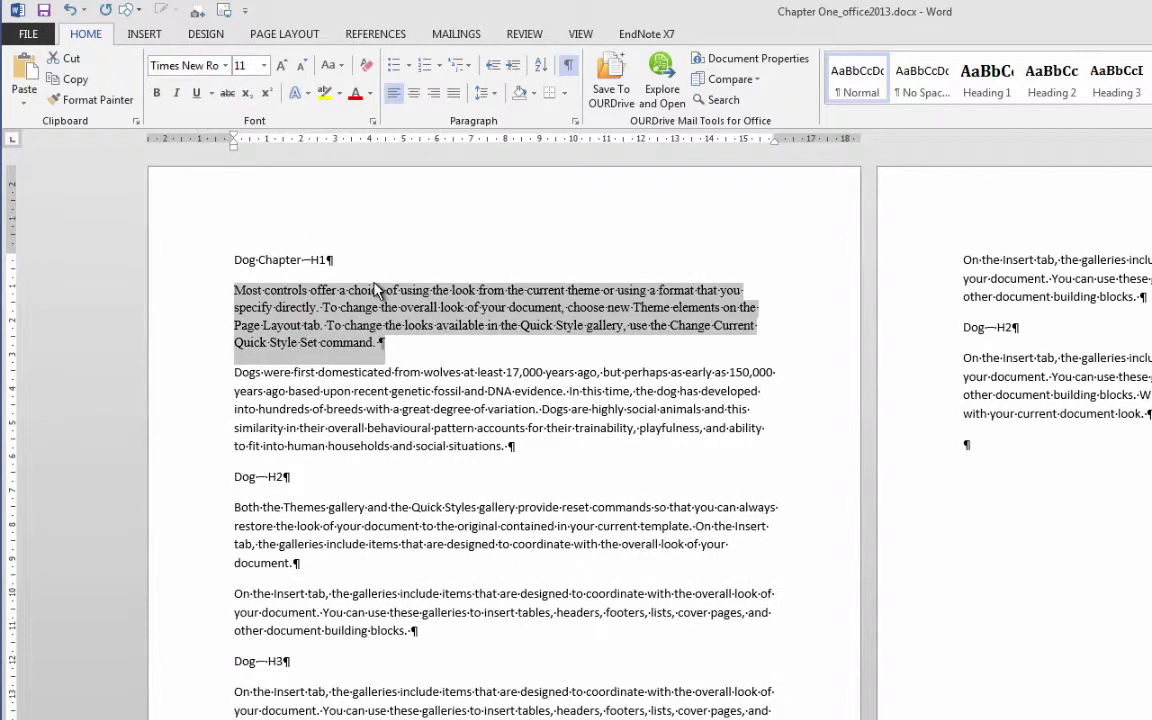
click(486, 93)
click(490, 163)
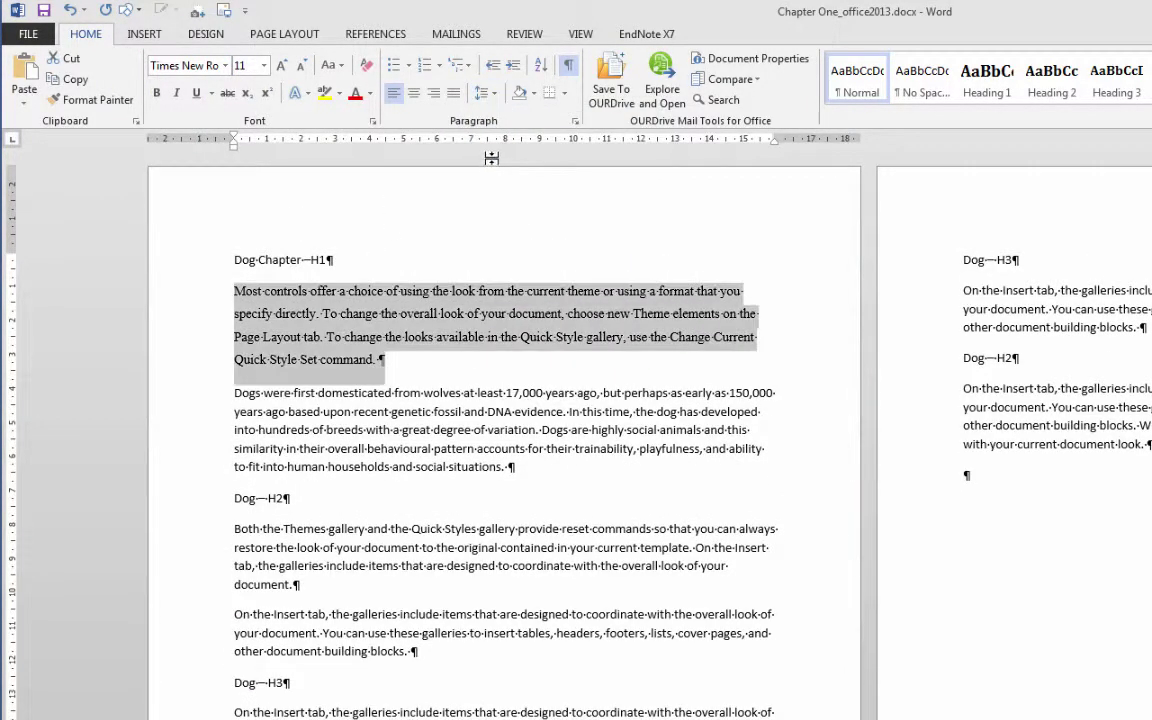
Set the spacing after the first body paragraph to 18 pt.
click(575, 121)
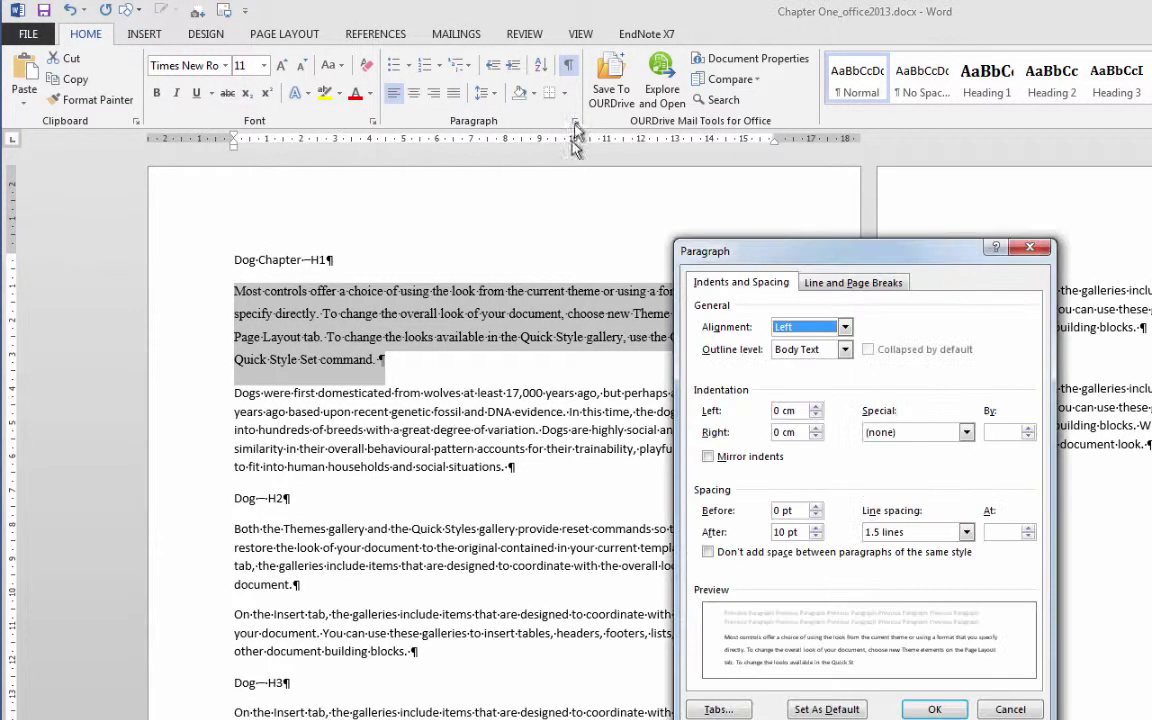
click(816, 528)
click(816, 529)
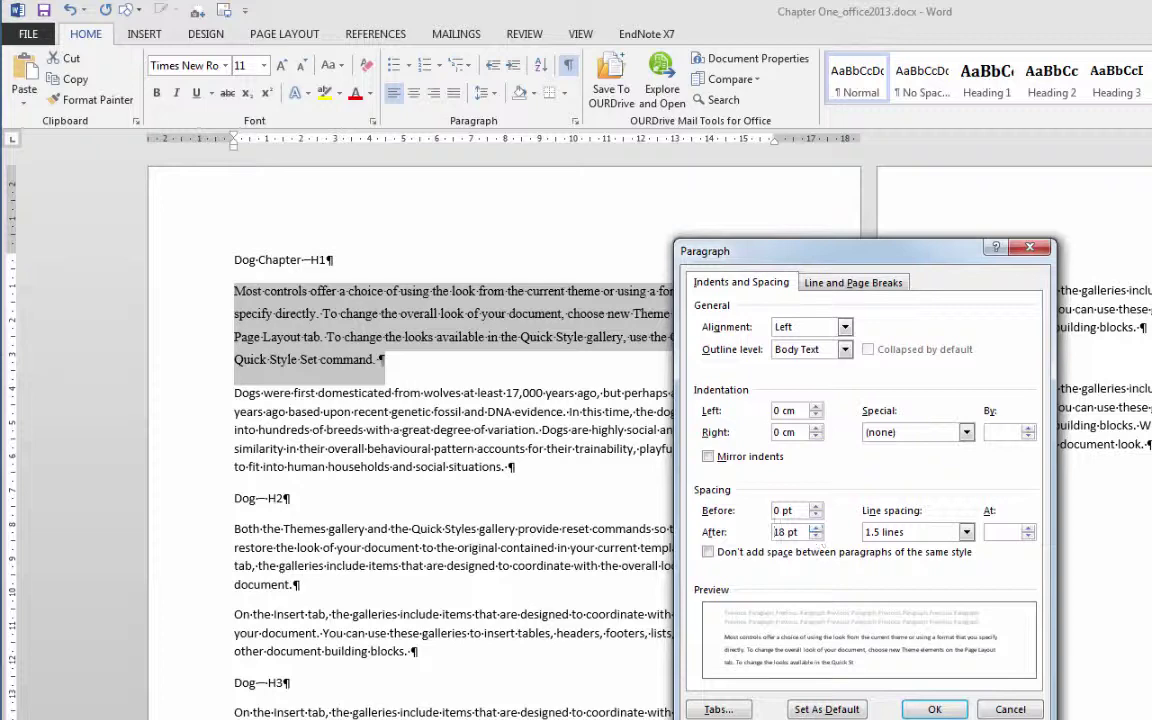
click(934, 709)
click(385, 275)
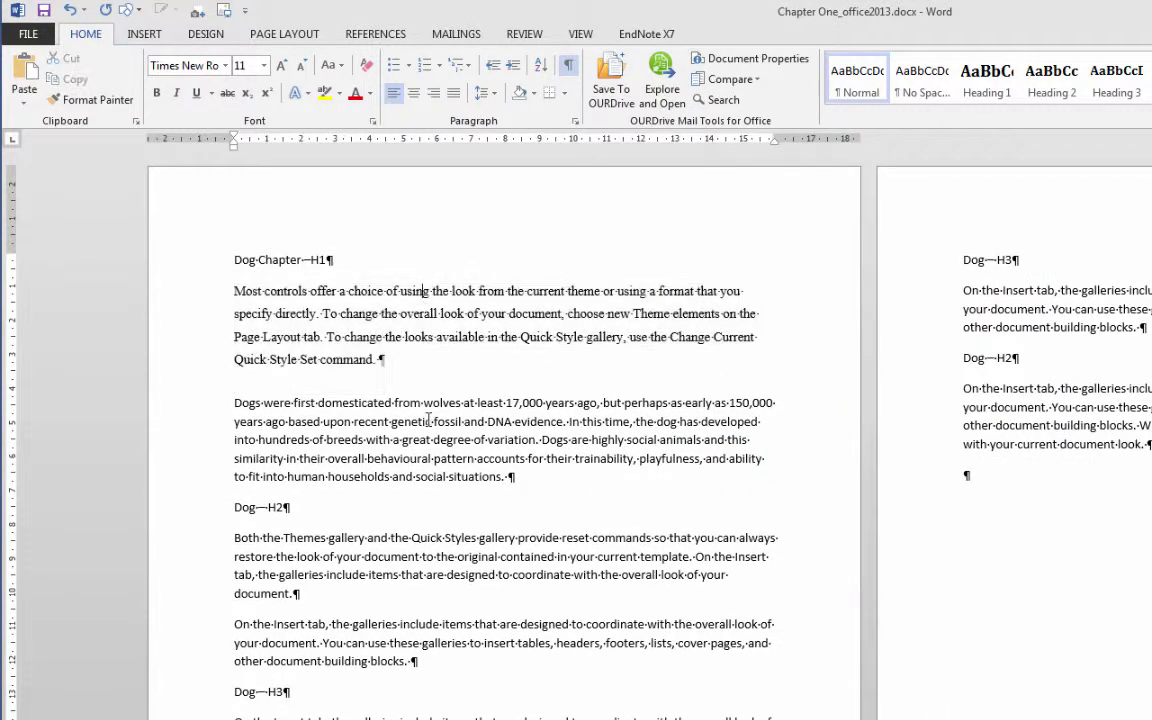
click(427, 421)
click(278, 305)
Make the "Dog Chapter – H1" heading line 14 pt and bold by direct formatting.
drag(306, 238, 247, 240)
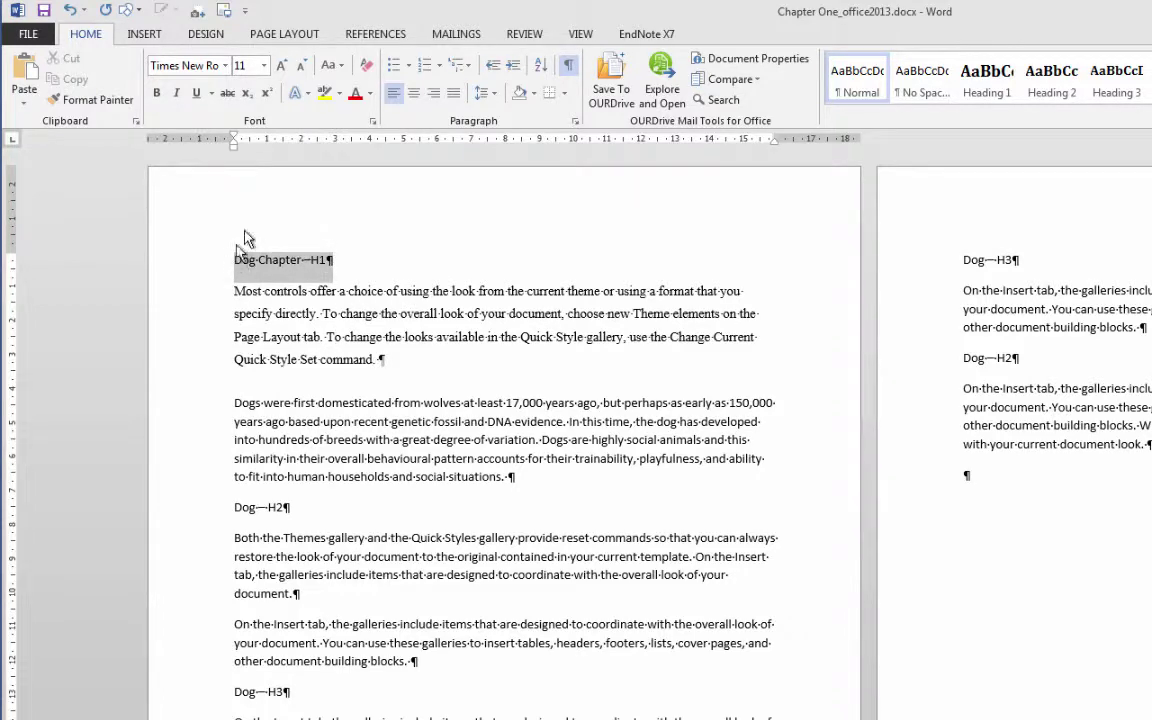
click(280, 67)
click(280, 67)
click(156, 92)
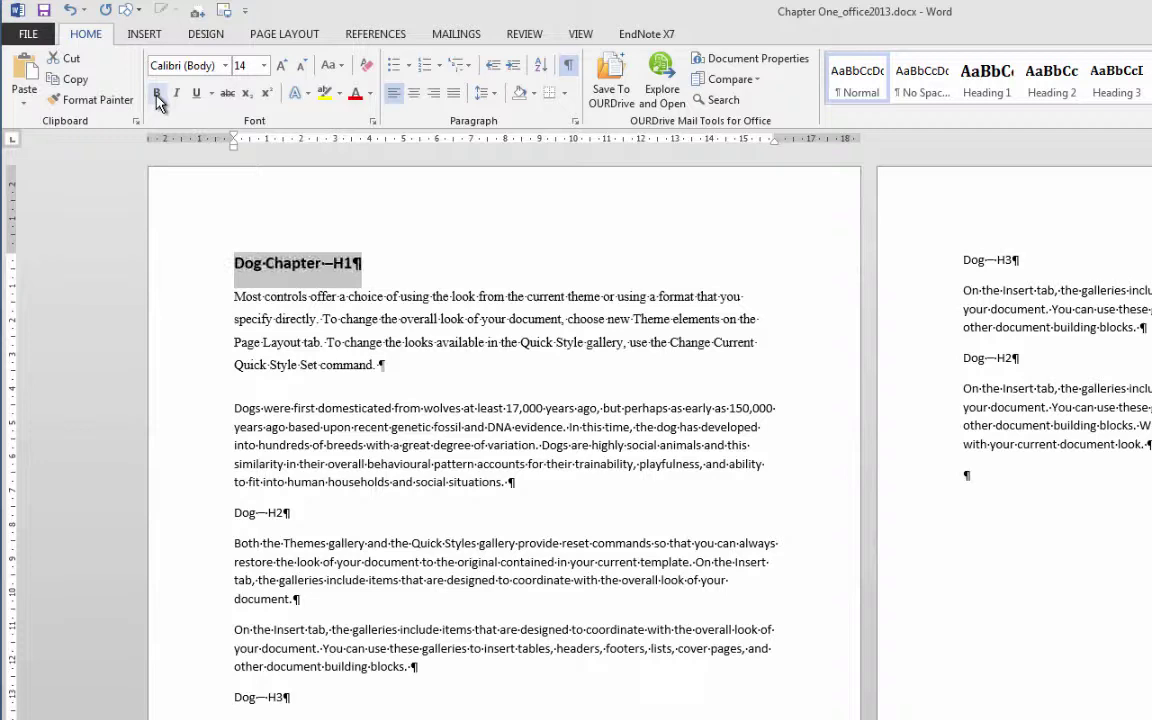
Check which style the manually formatted heading and the body paragraphs are assigned to.
click(355, 335)
click(322, 262)
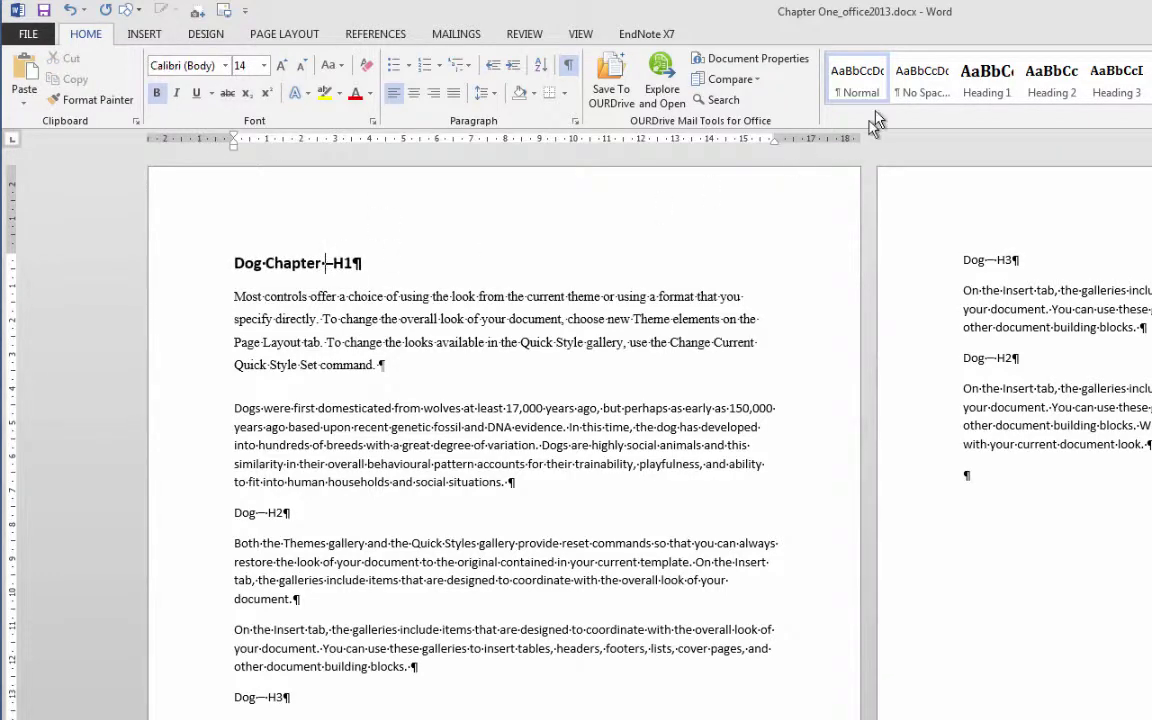
click(496, 303)
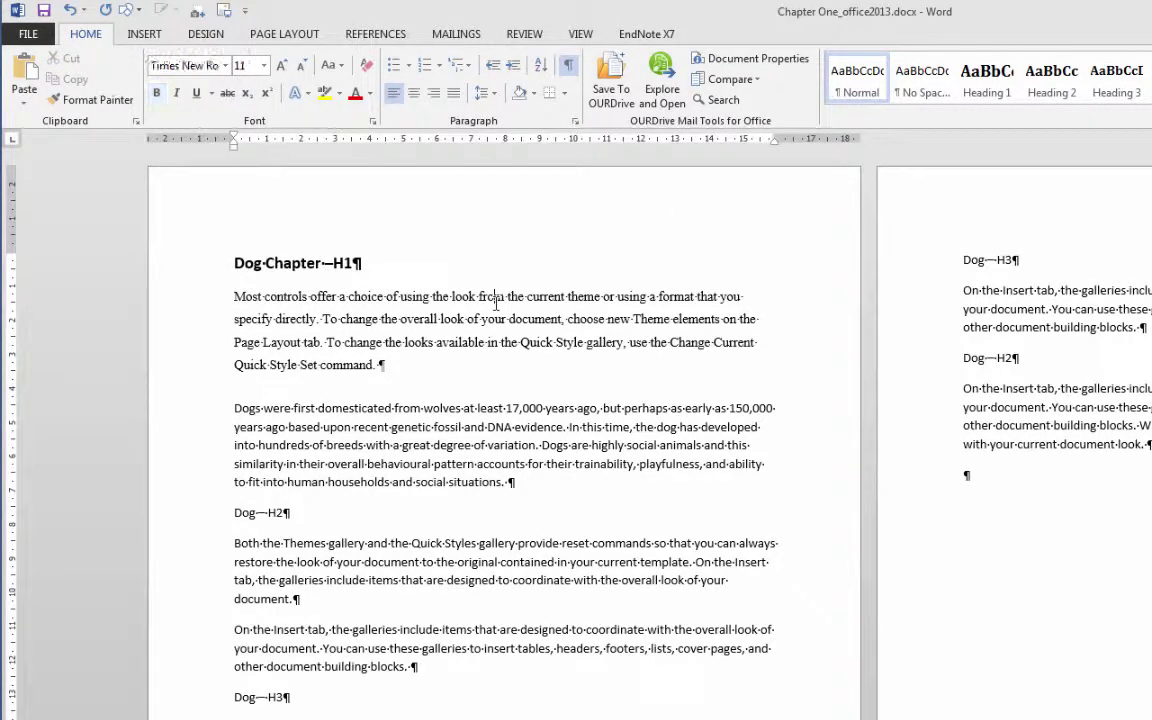
click(419, 446)
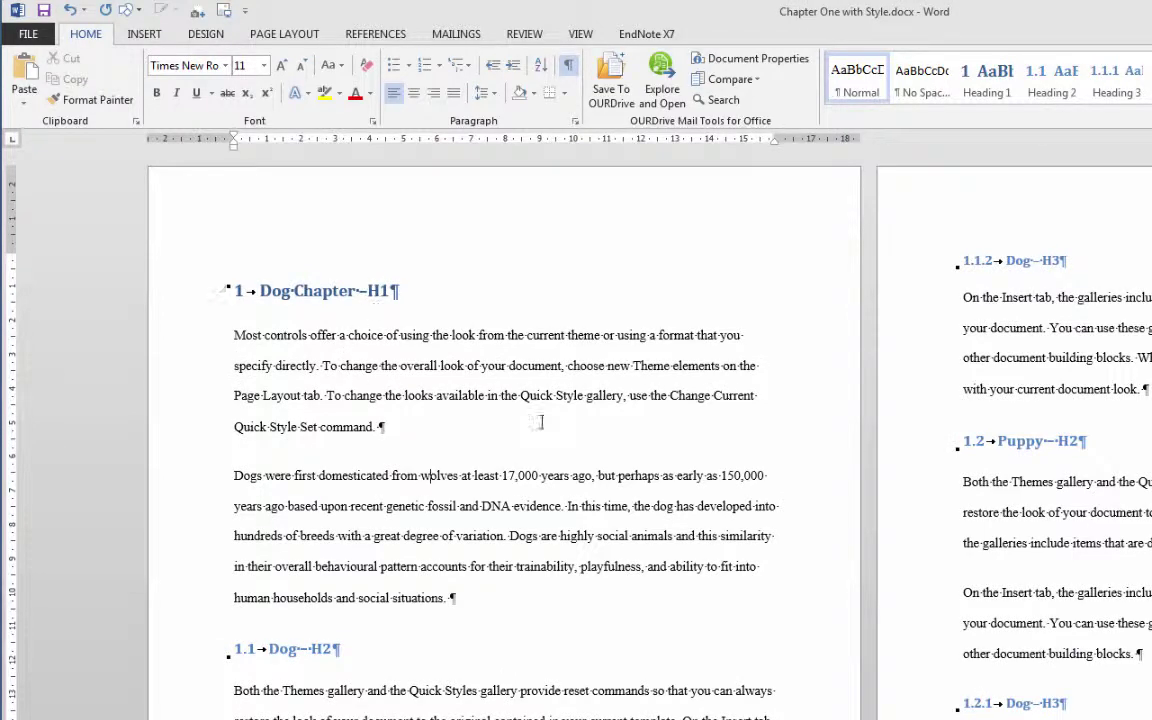
Show the Navigation Pane and jump through its headings to 1.1.2 Dog – H3, 1.2.1 Dog – H3 and 1 Dog Chapter – H1.
click(580, 34)
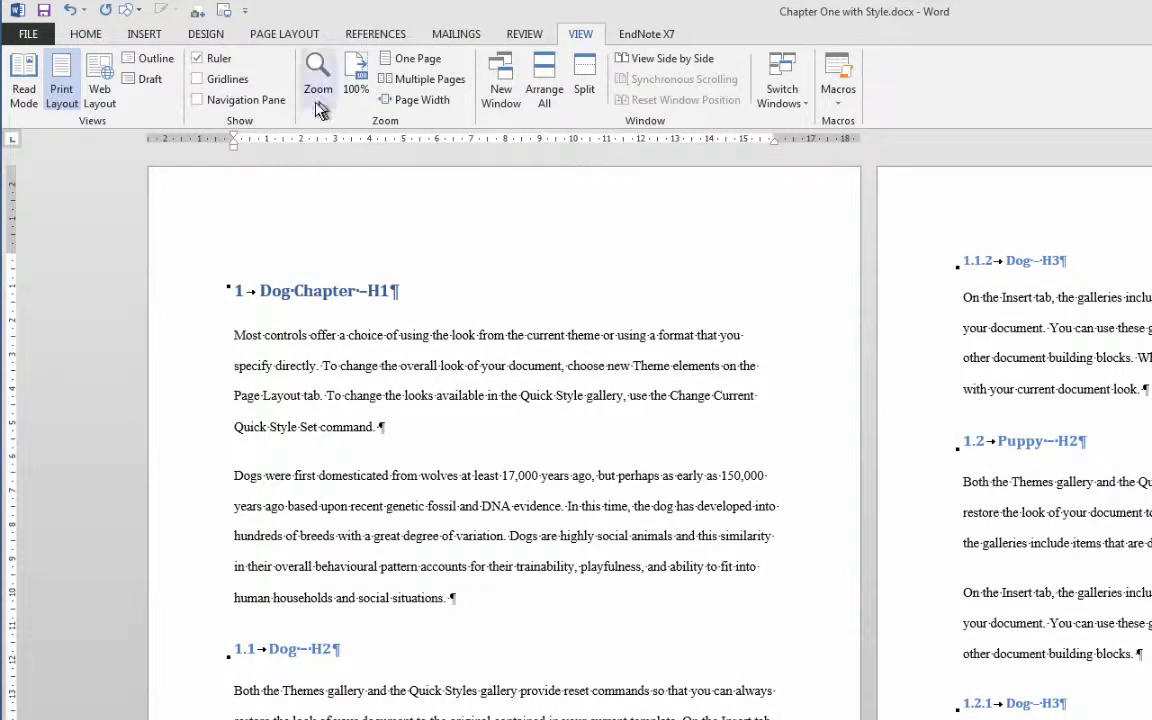
click(197, 100)
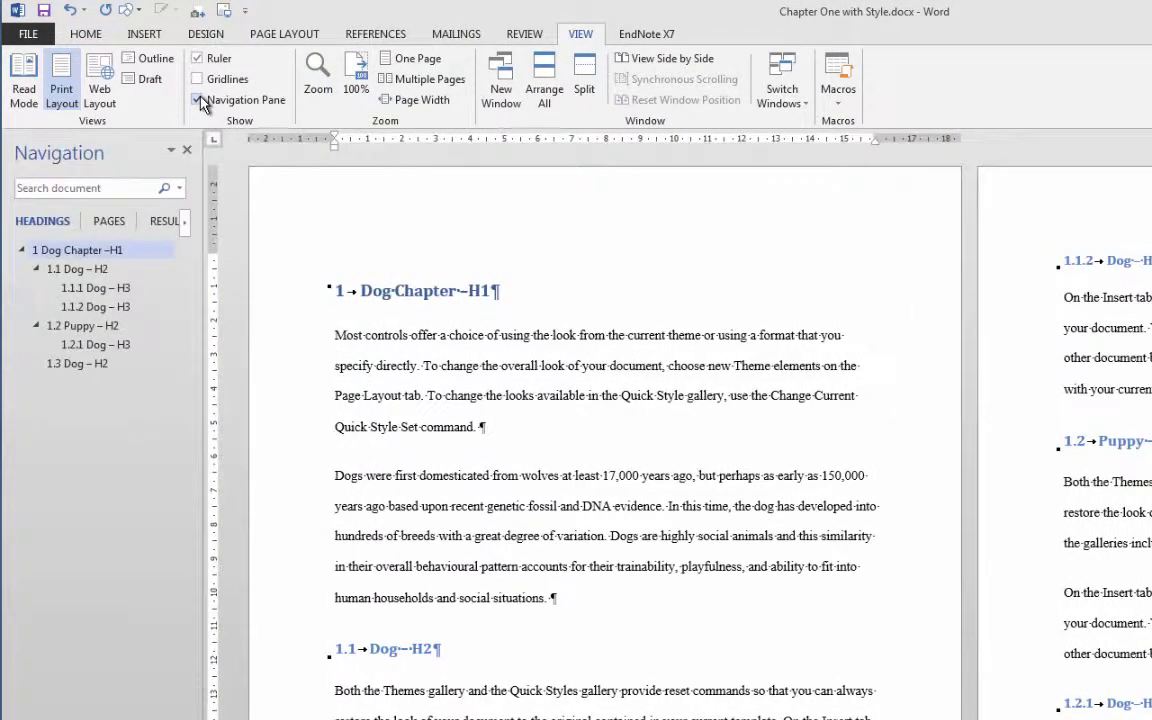
click(100, 307)
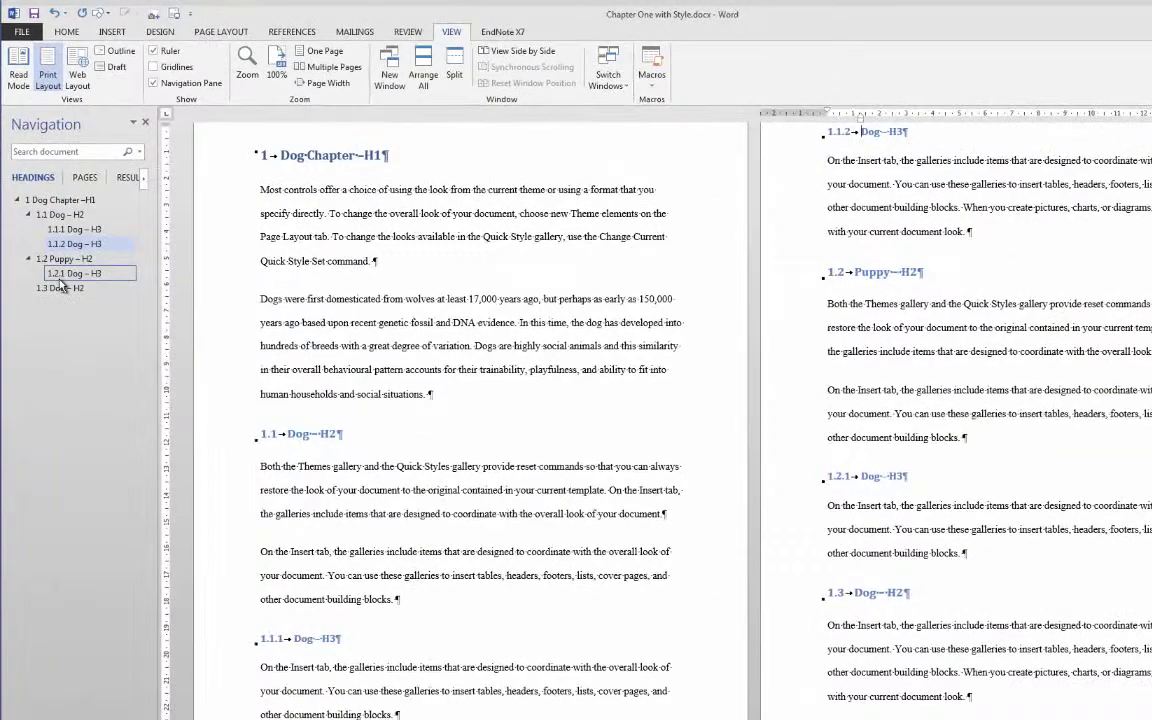
click(70, 273)
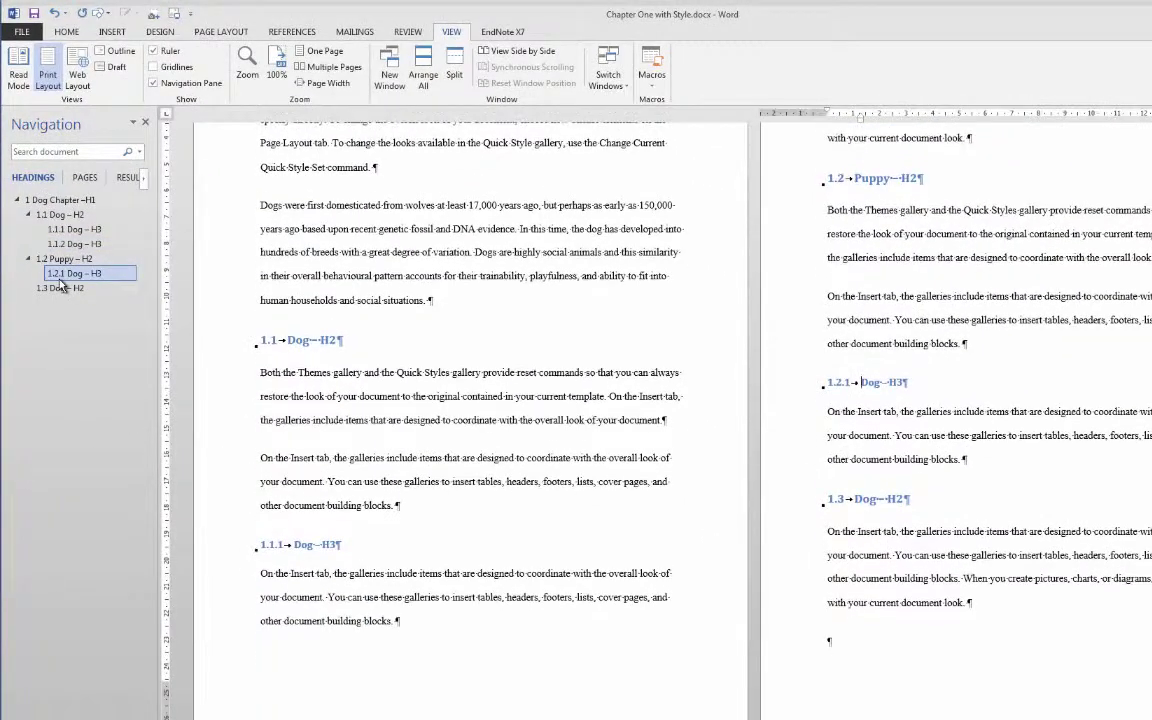
click(60, 200)
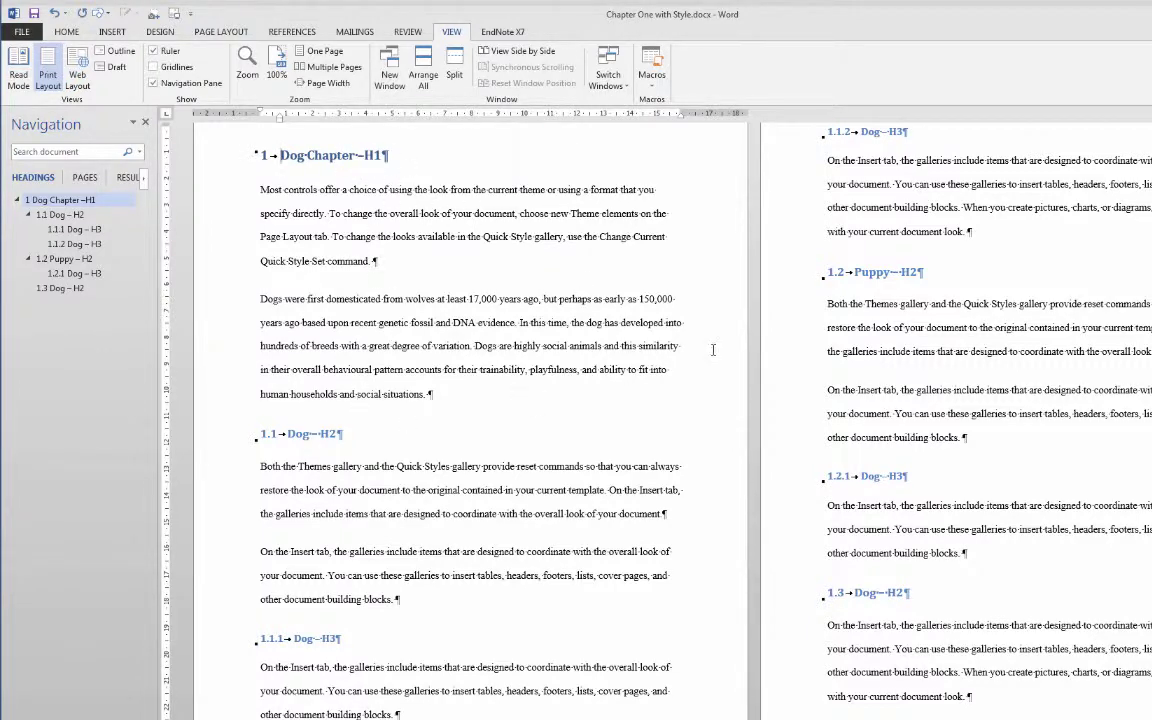
Insert a new paragraph reading "heading" before the second body paragraph of section 1.2 Puppy – H2.
click(828, 390)
key(Return)
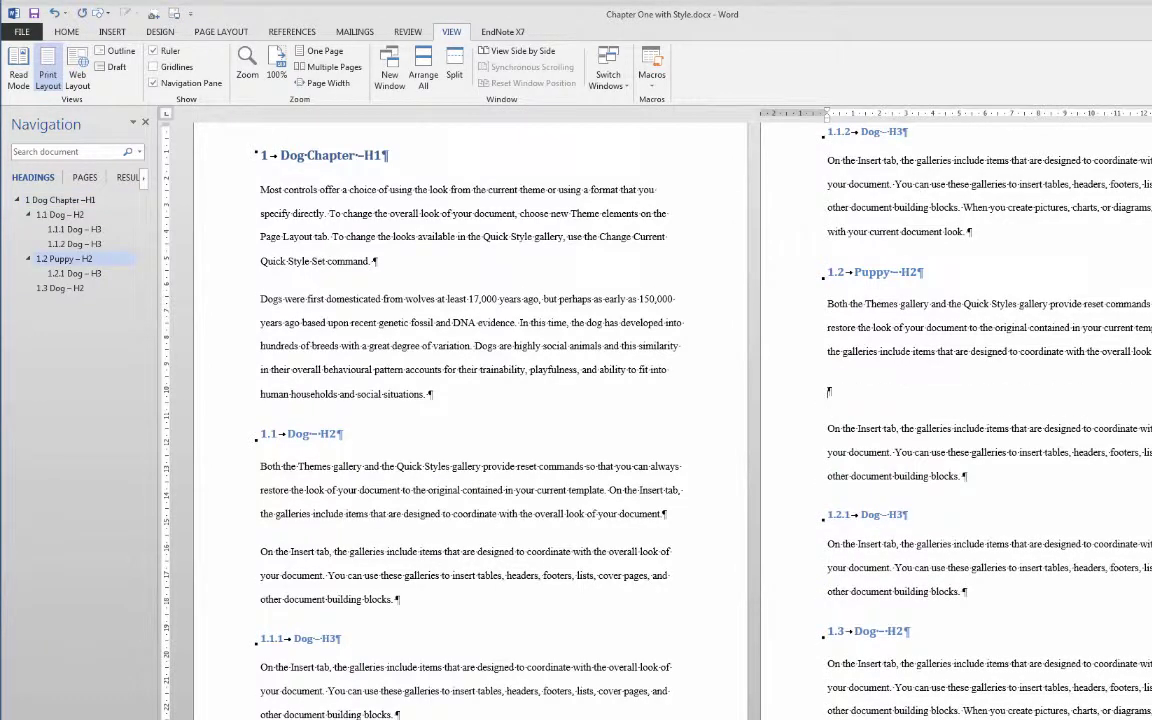
text(heading)
Try the Heading 1 and Heading 2 styles on the "heading" paragraph and settle on Heading 3.
click(66, 31)
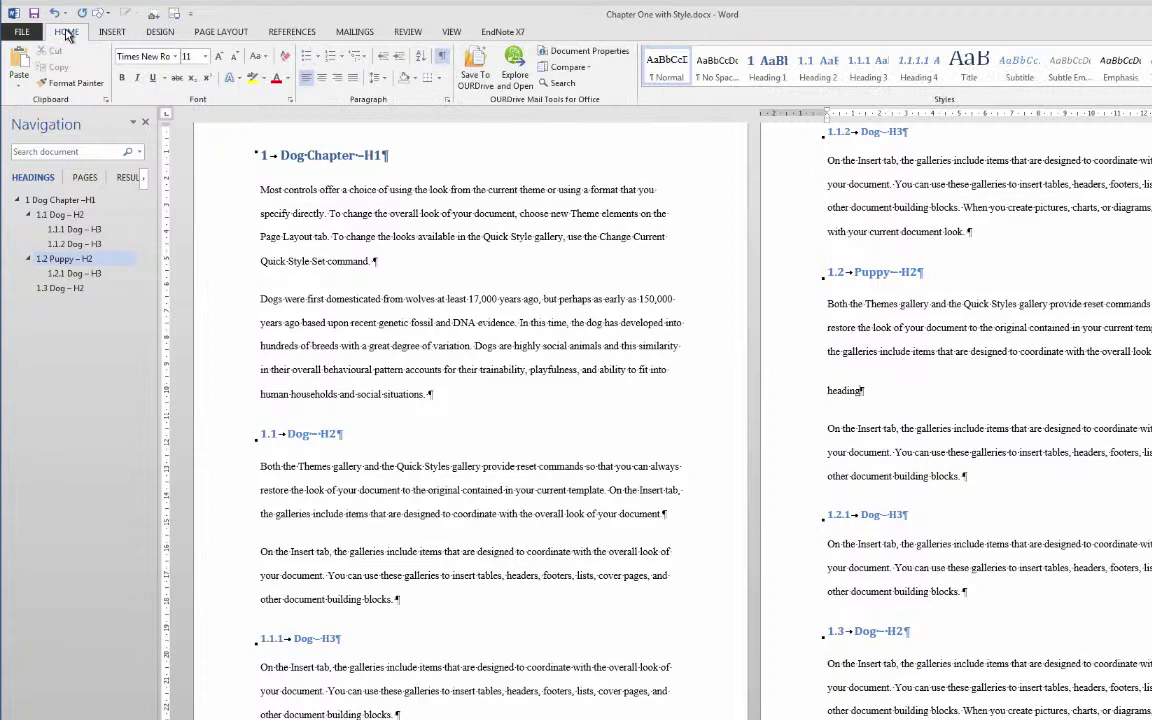
click(770, 70)
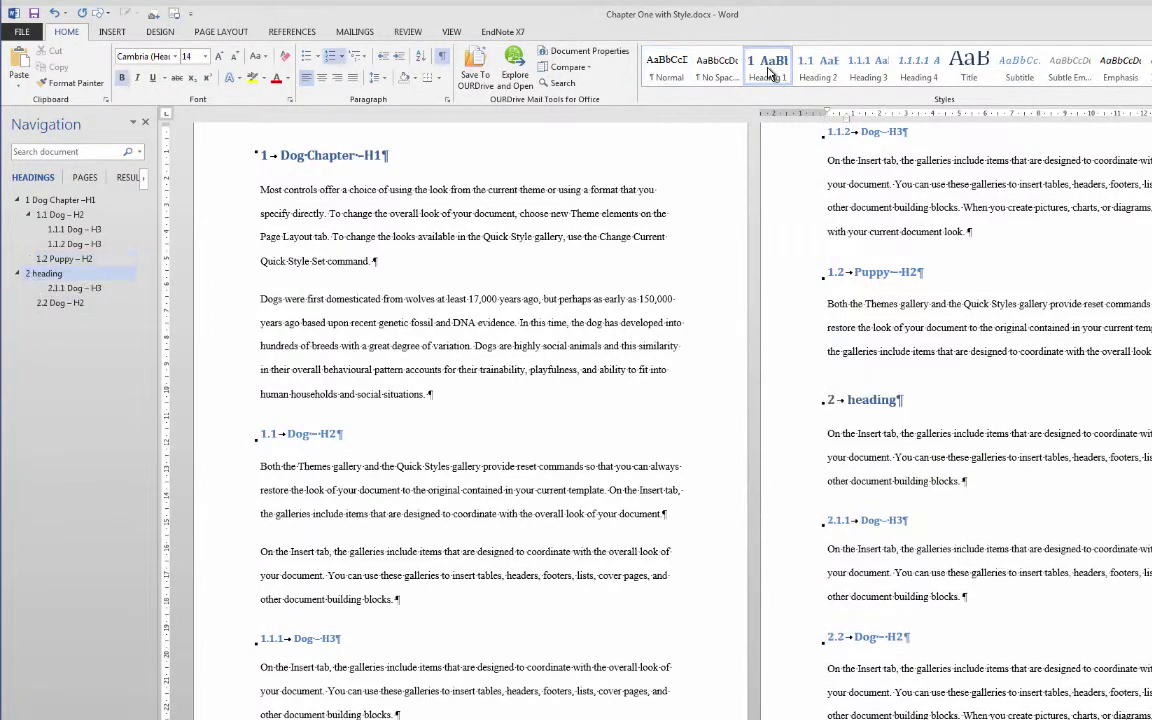
click(818, 68)
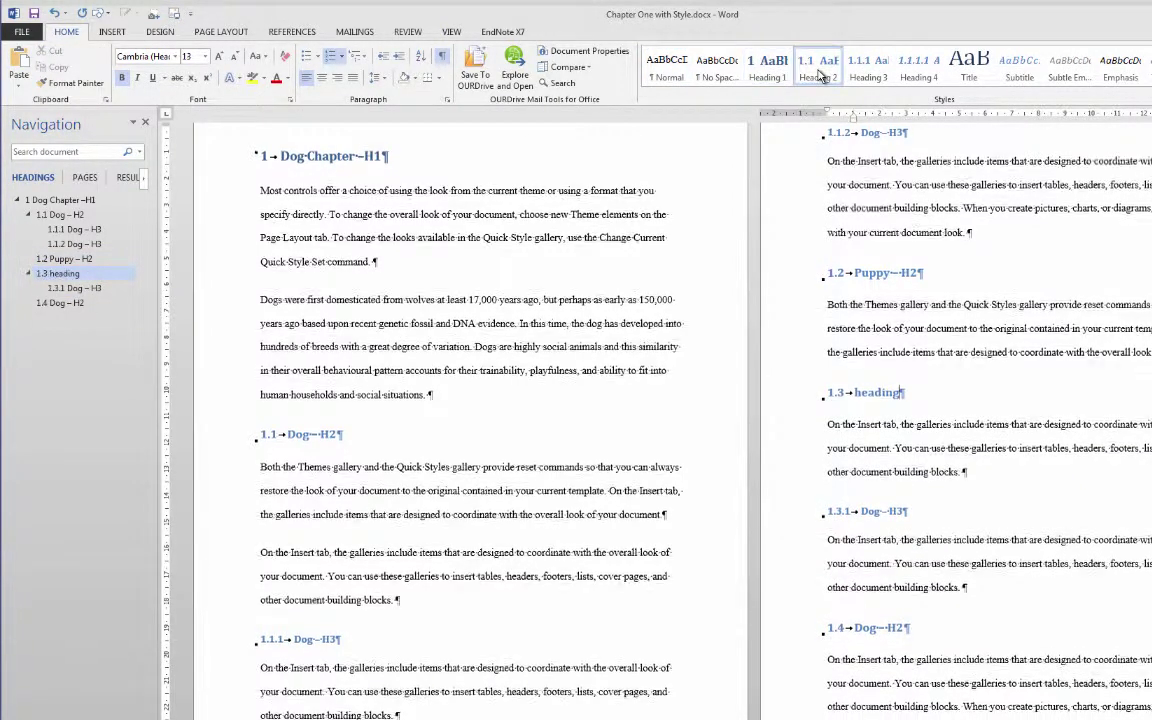
click(873, 74)
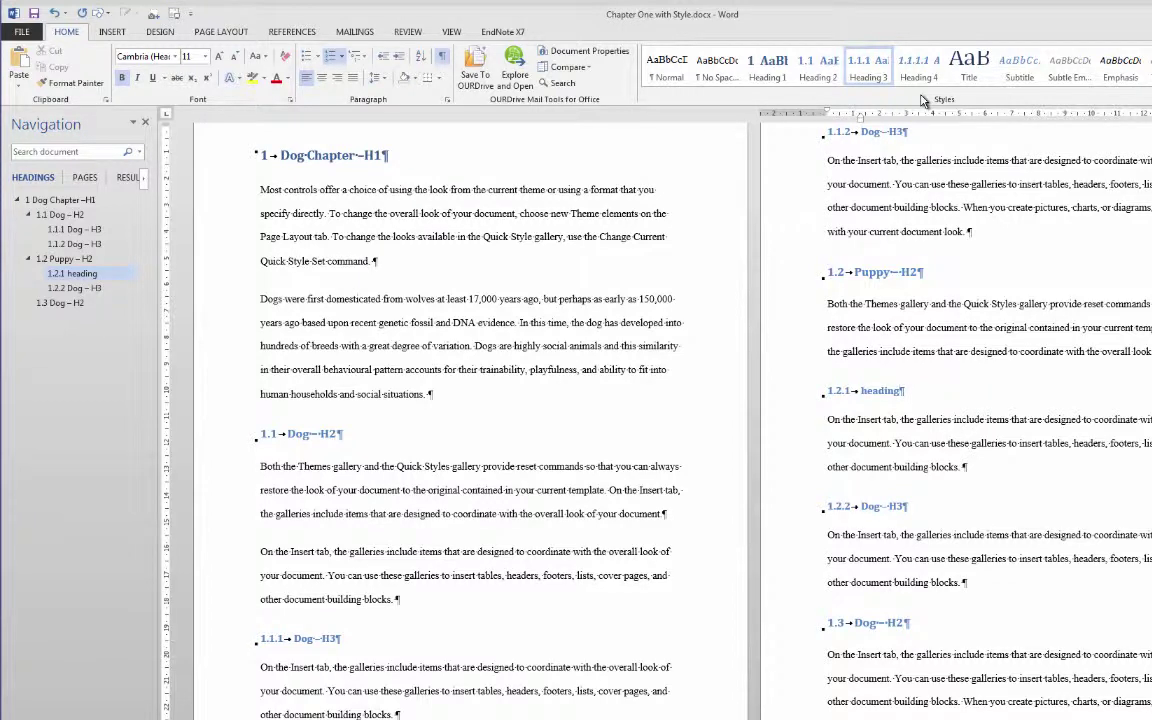
Make the word "choose" in the first body paragraph bold and "years" after 17,000 in the second italic.
click(533, 213)
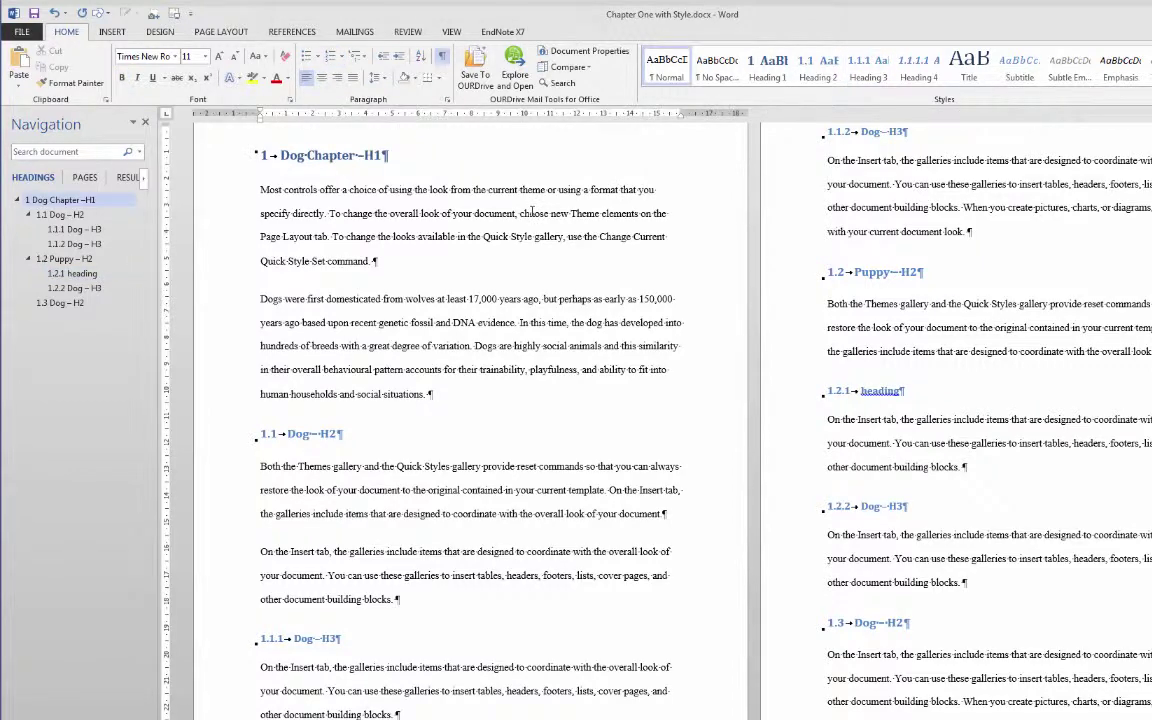
key(ctrl+b)
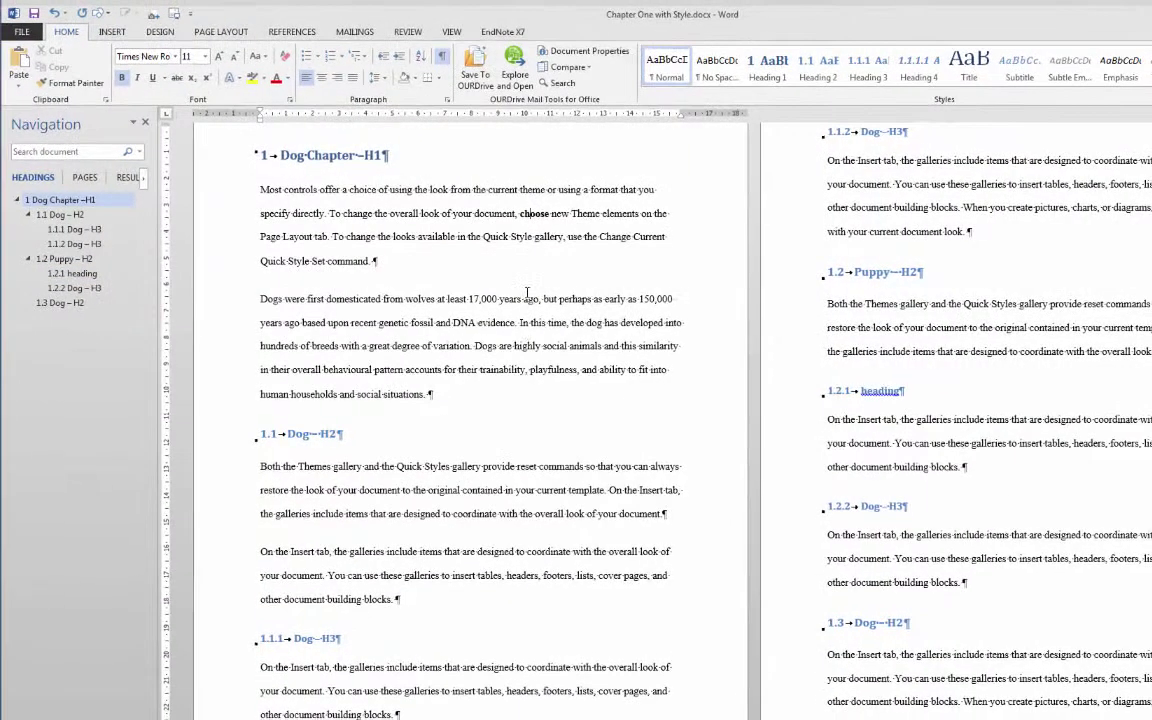
key(ctrl+i)
click(505, 299)
key(ctrl+i)
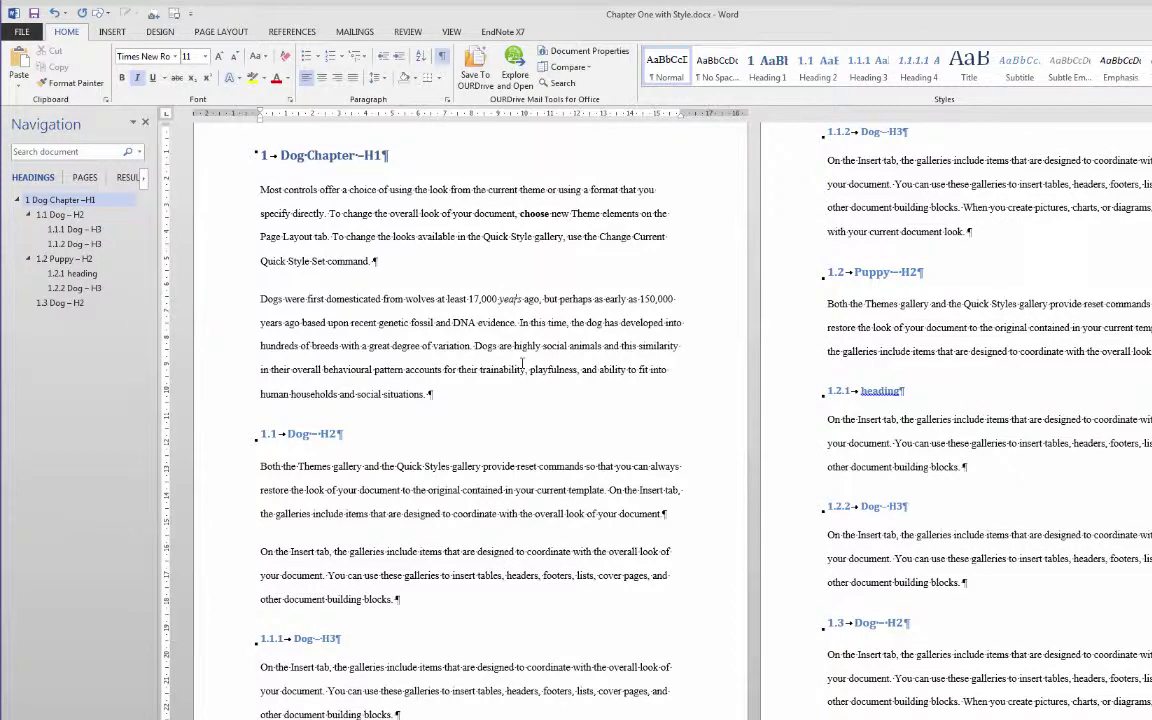